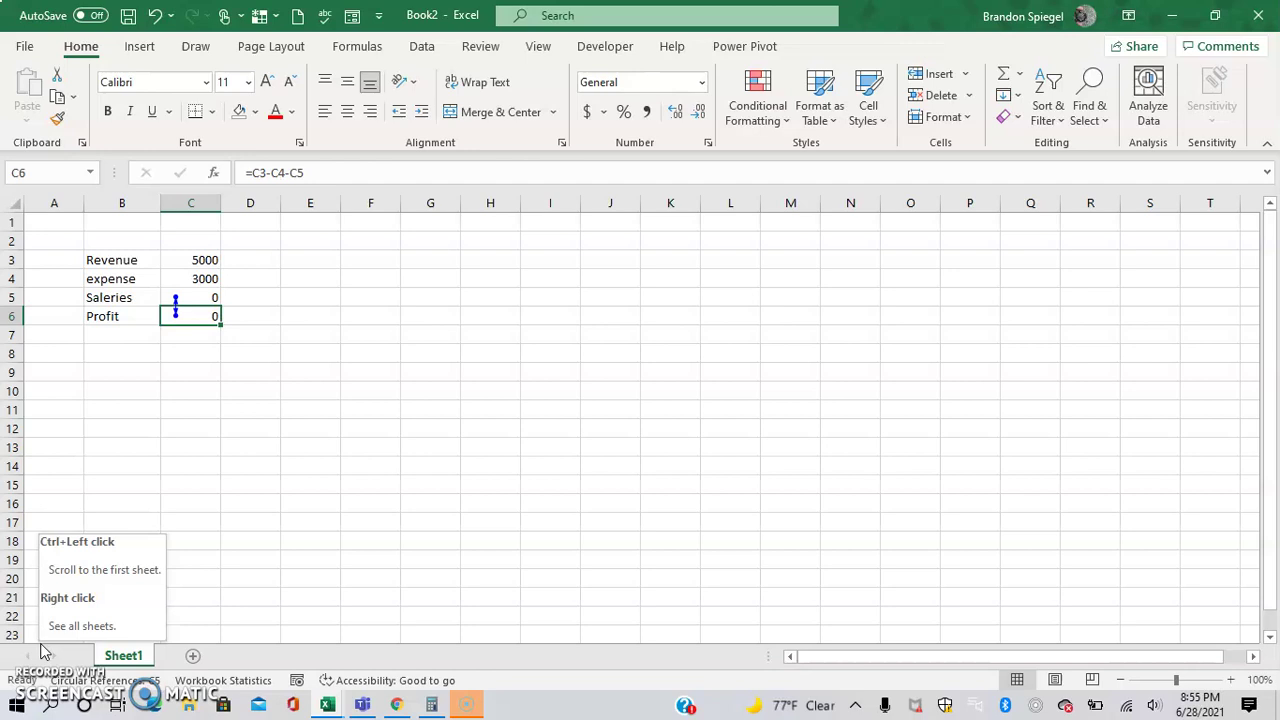
# Step: Examine the revenue, expense, salaries and profit rows and the Profit formula in C6
pyautogui.click(194, 385)
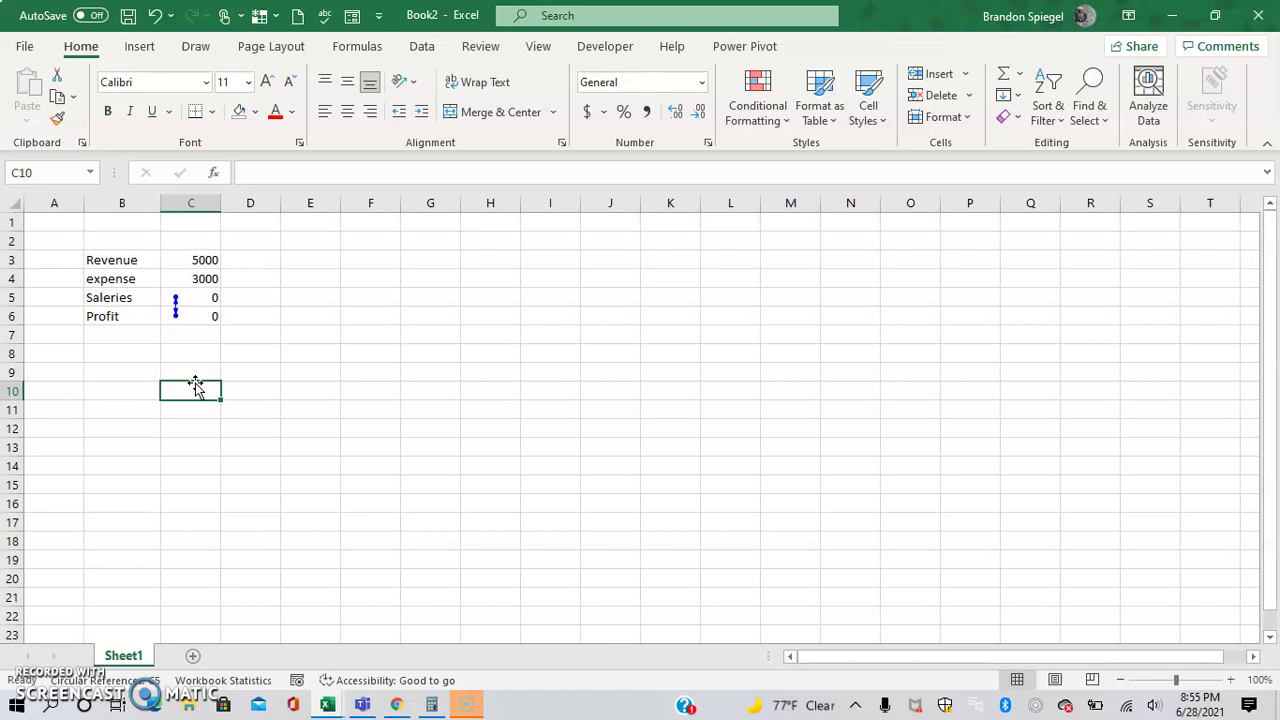
pyautogui.press('Left')
pyautogui.press('Up')
pyautogui.press('Up')
pyautogui.press('Up')
pyautogui.press('Up')
pyautogui.press('Up')
pyautogui.press('Up')
pyautogui.press('Up')
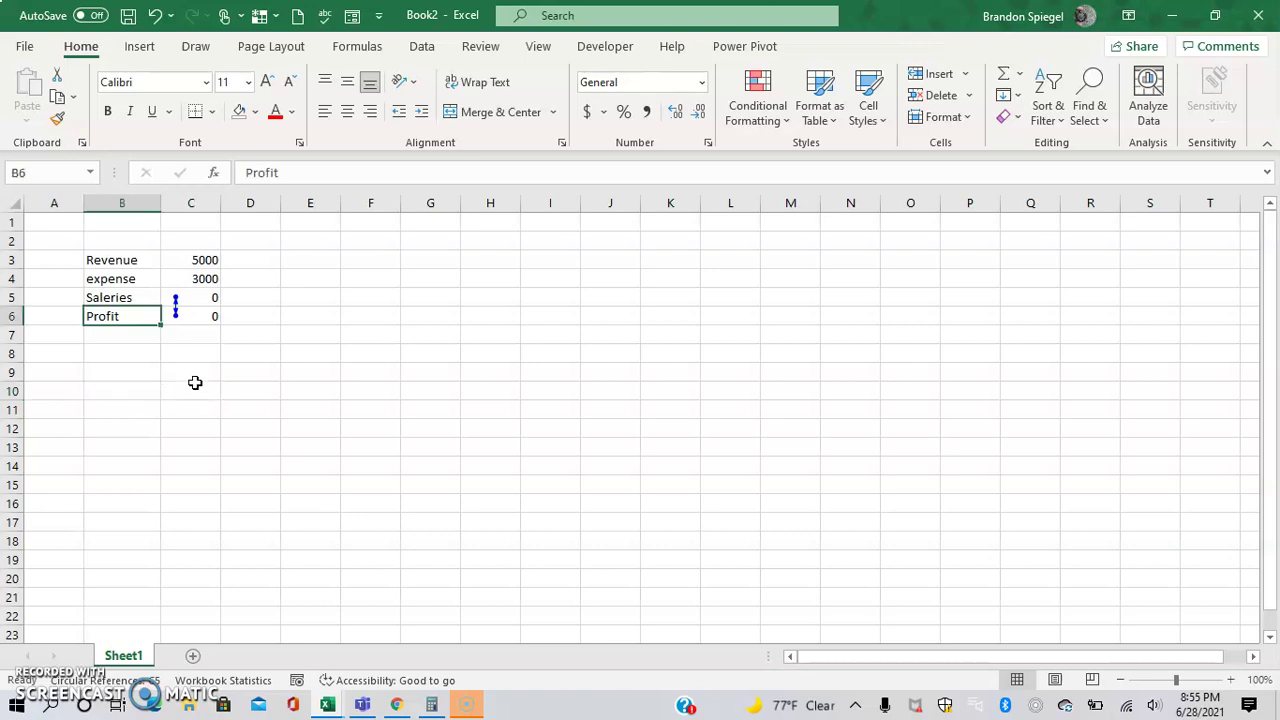
pyautogui.press('Down')
pyautogui.press('Down')
pyautogui.press('Down')
pyautogui.press('Up')
pyautogui.press('Down')
pyautogui.press('Right')
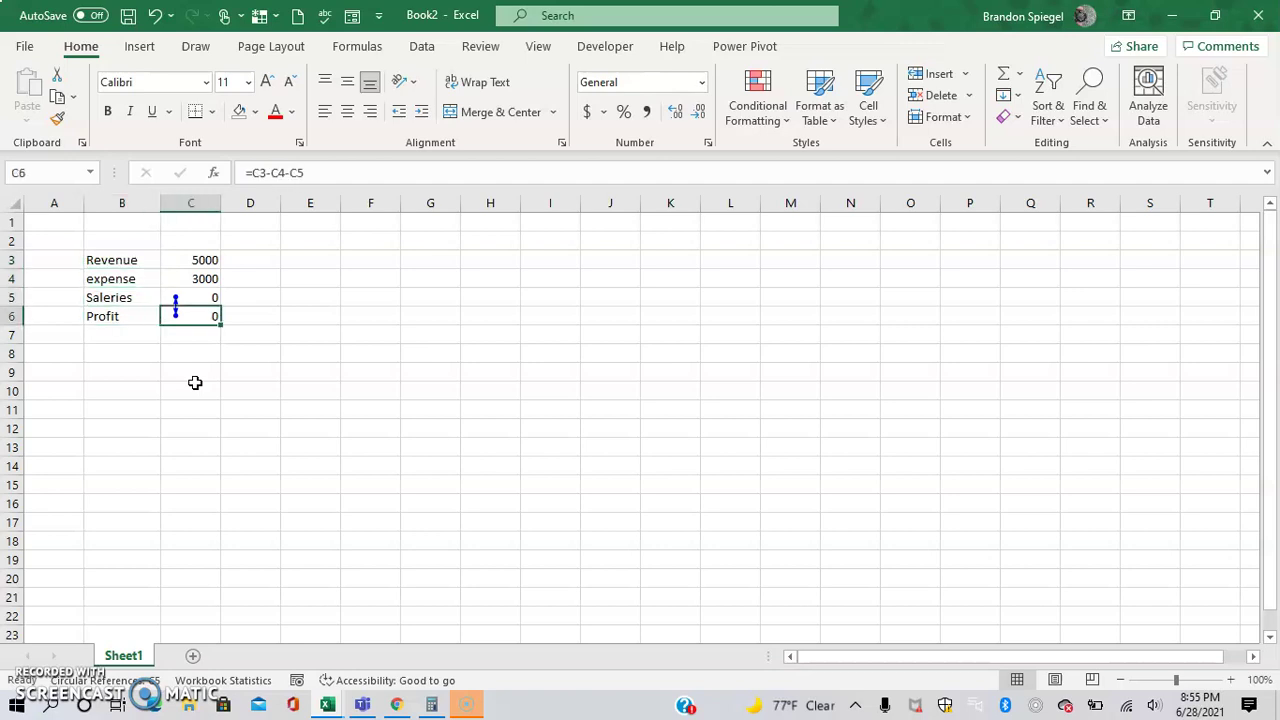
# Step: Inspect the Saleries row and the cell reference used by its formula in C5
pyautogui.press('Up')
pyautogui.press('Left')
pyautogui.hotkey('shift', 'Right')
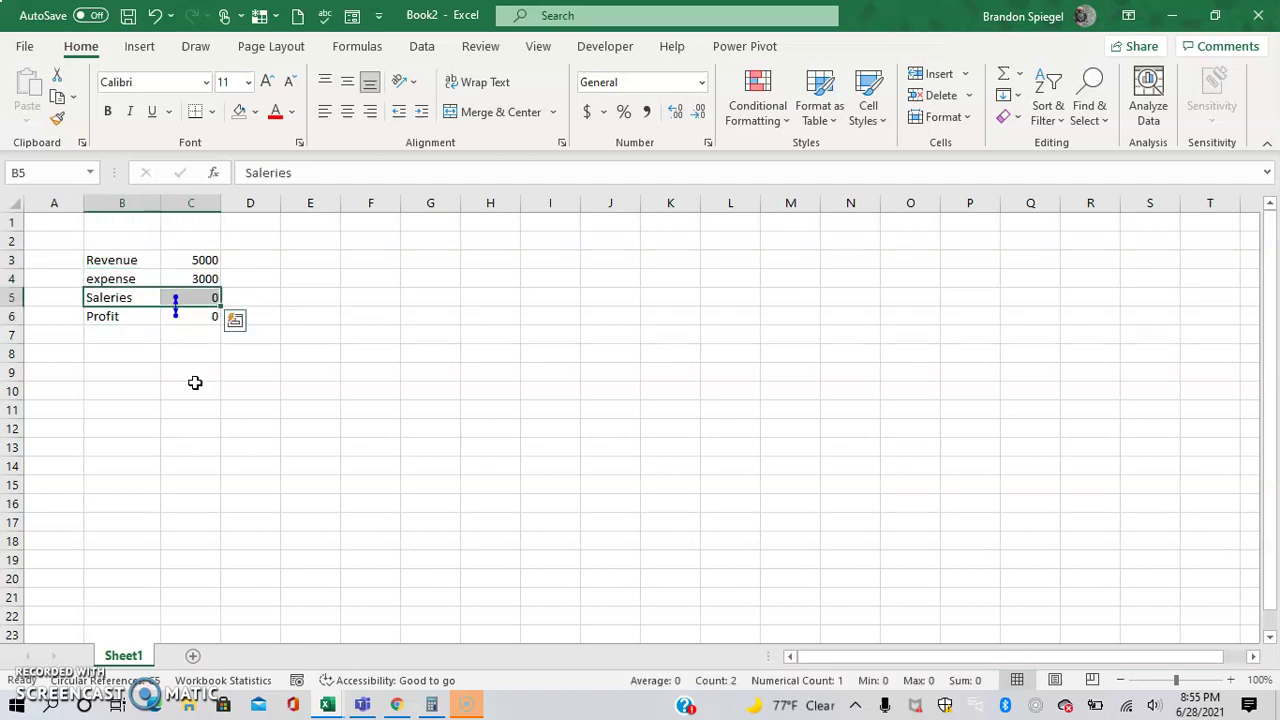
pyautogui.press('Down')
pyautogui.press('Right')
pyautogui.press('Up')
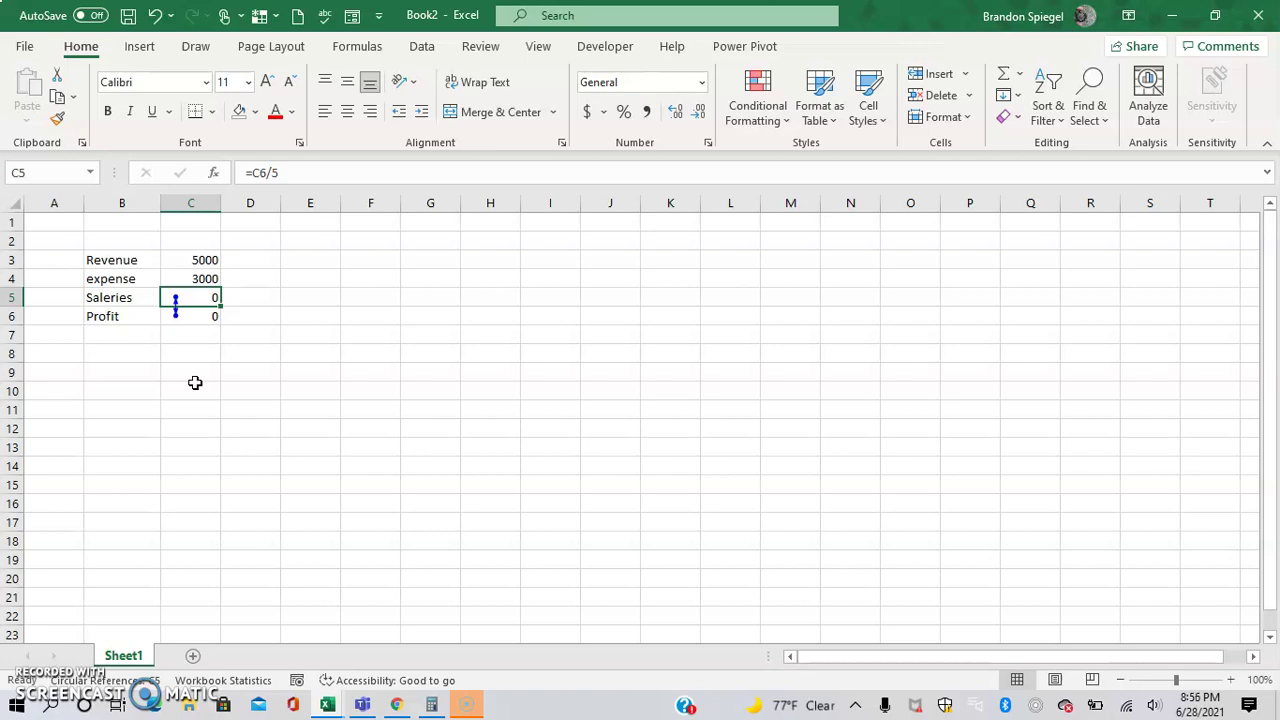
pyautogui.press('F2')
pyautogui.press('Escape')
pyautogui.press('Left')
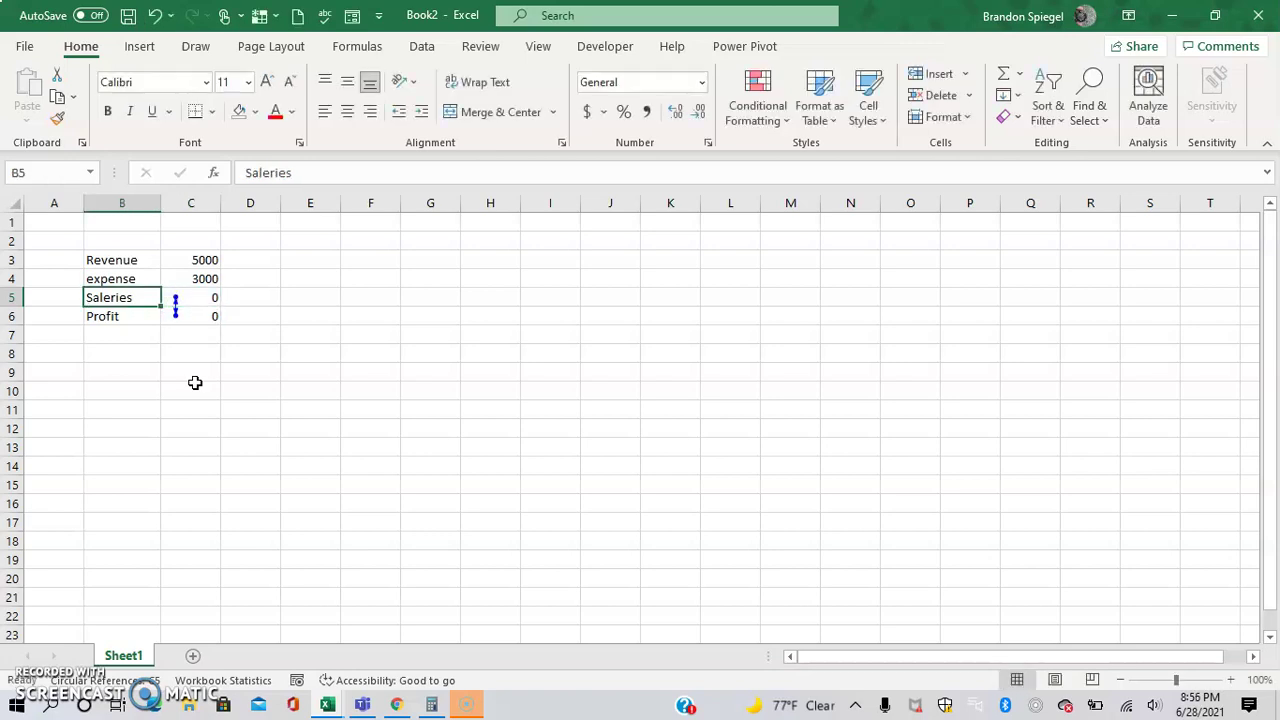
# Step: Compare the cell references of the Profit formula in C6 with those of the Saleries formula in C5
pyautogui.press('Down')
pyautogui.press('Right')
pyautogui.press('F2')
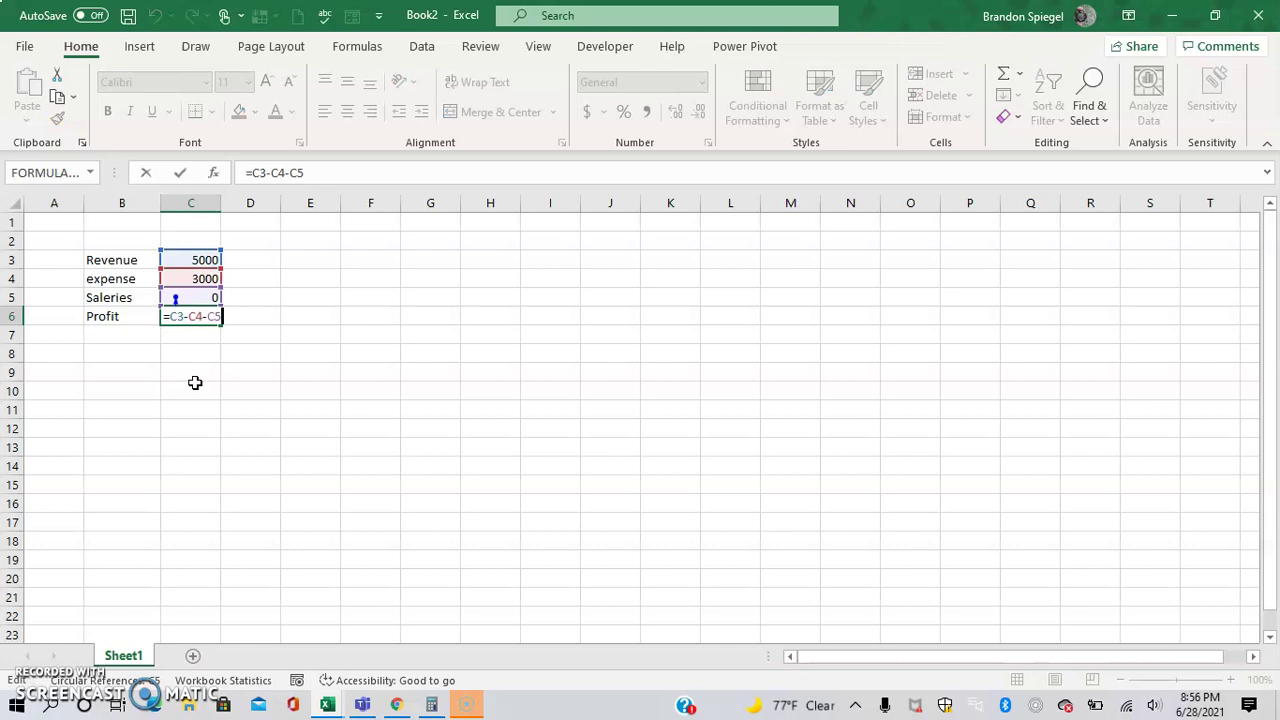
pyautogui.press('Escape')
pyautogui.press('Up')
pyautogui.press('F2')
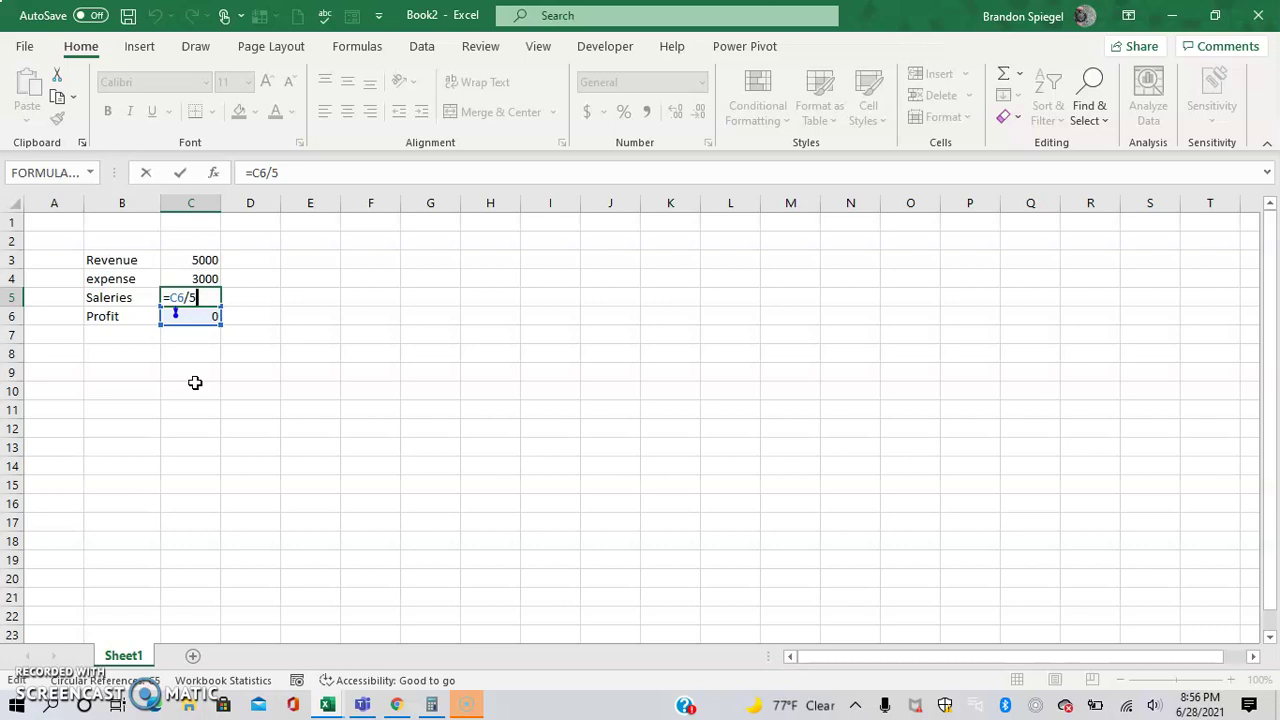
pyautogui.press('Return')
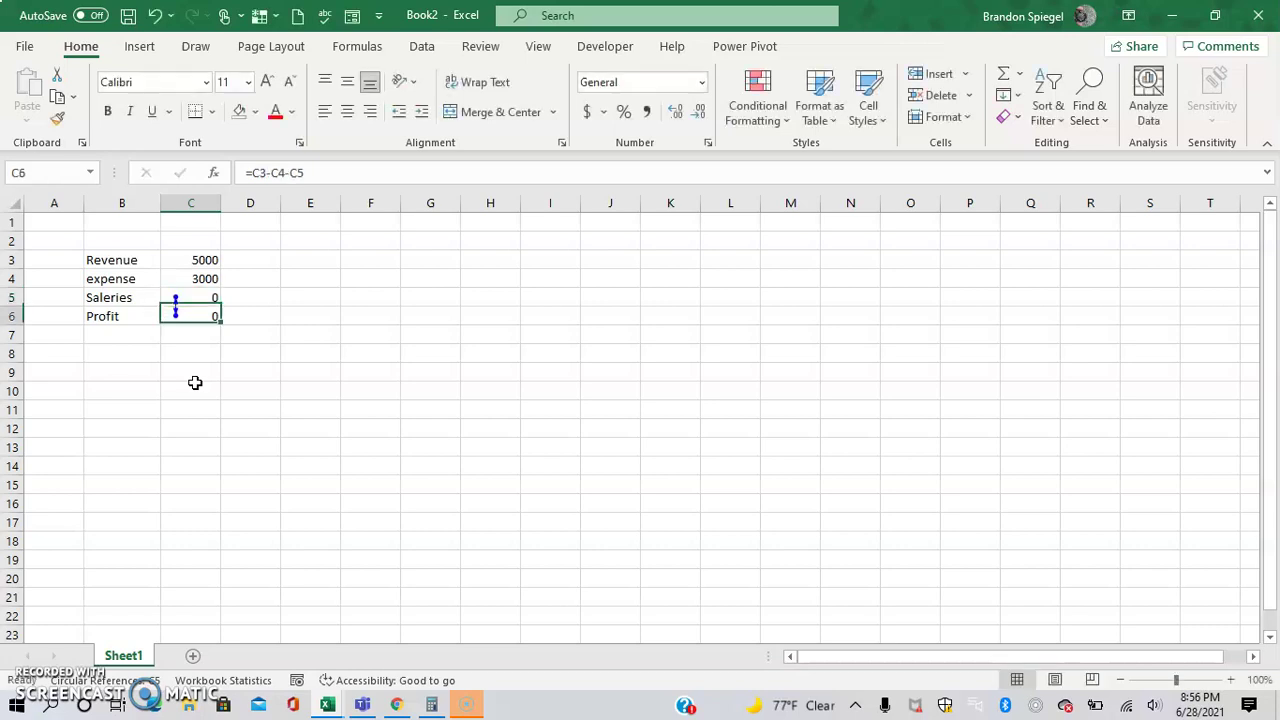
pyautogui.press('Down')
pyautogui.press('Down')
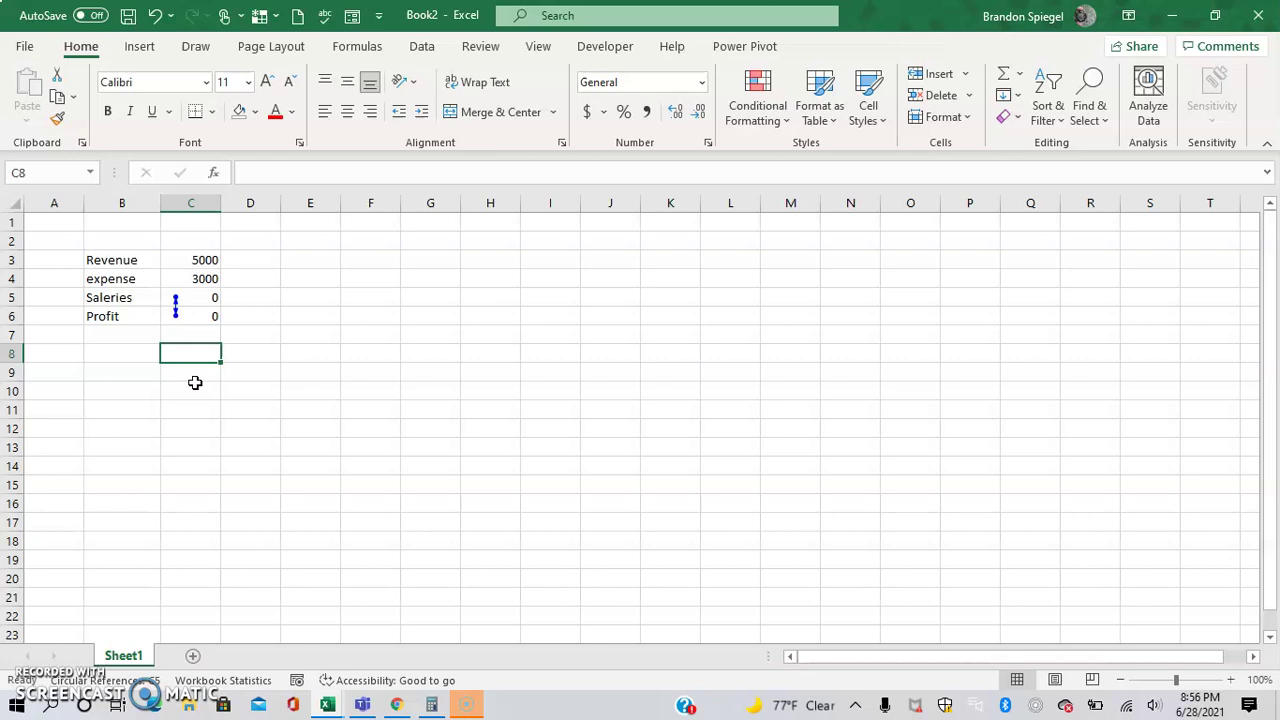
# Step: Enable iterative calculation in the workbook's formula calculation options
pyautogui.click(22, 47)
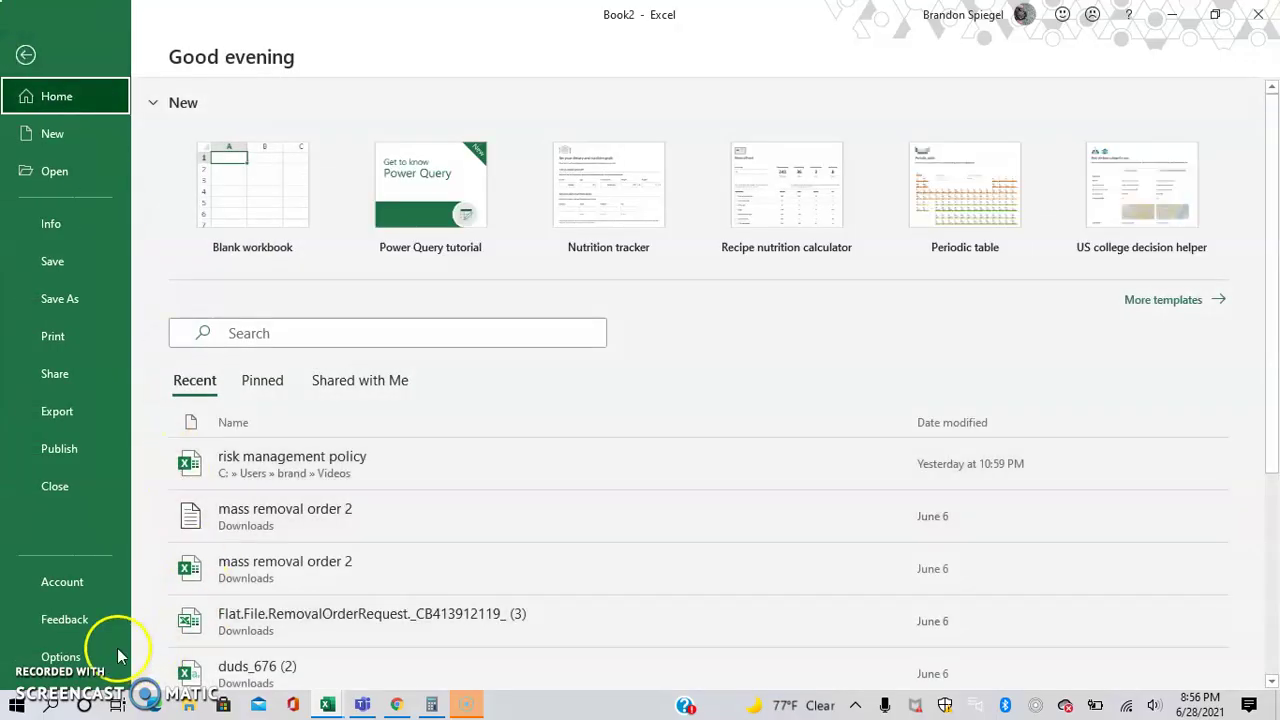
pyautogui.click(87, 650)
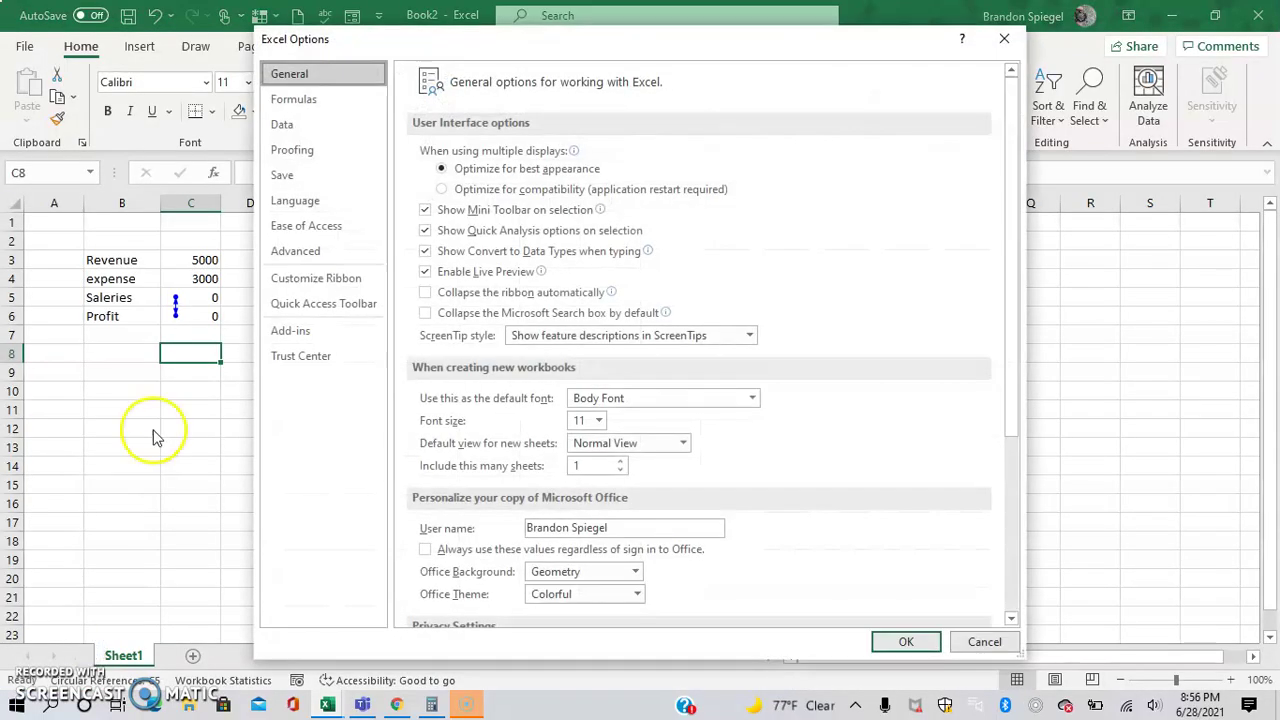
pyautogui.click(305, 105)
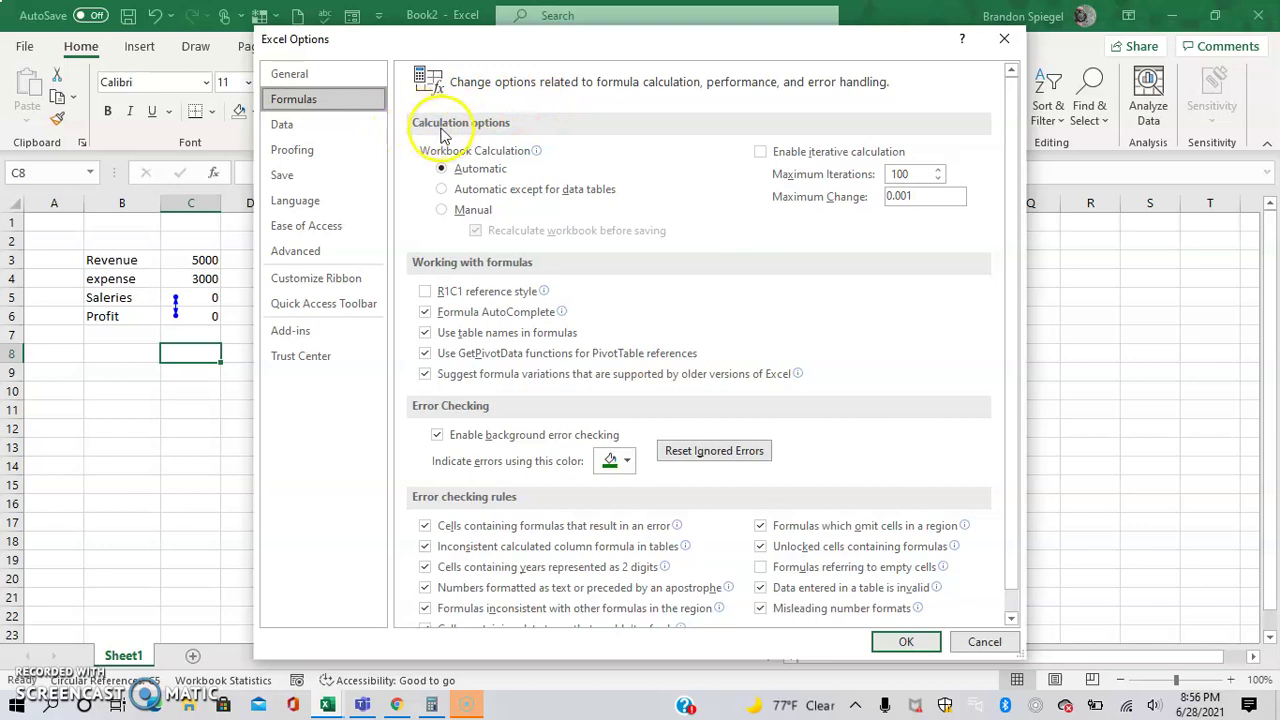
pyautogui.click(761, 153)
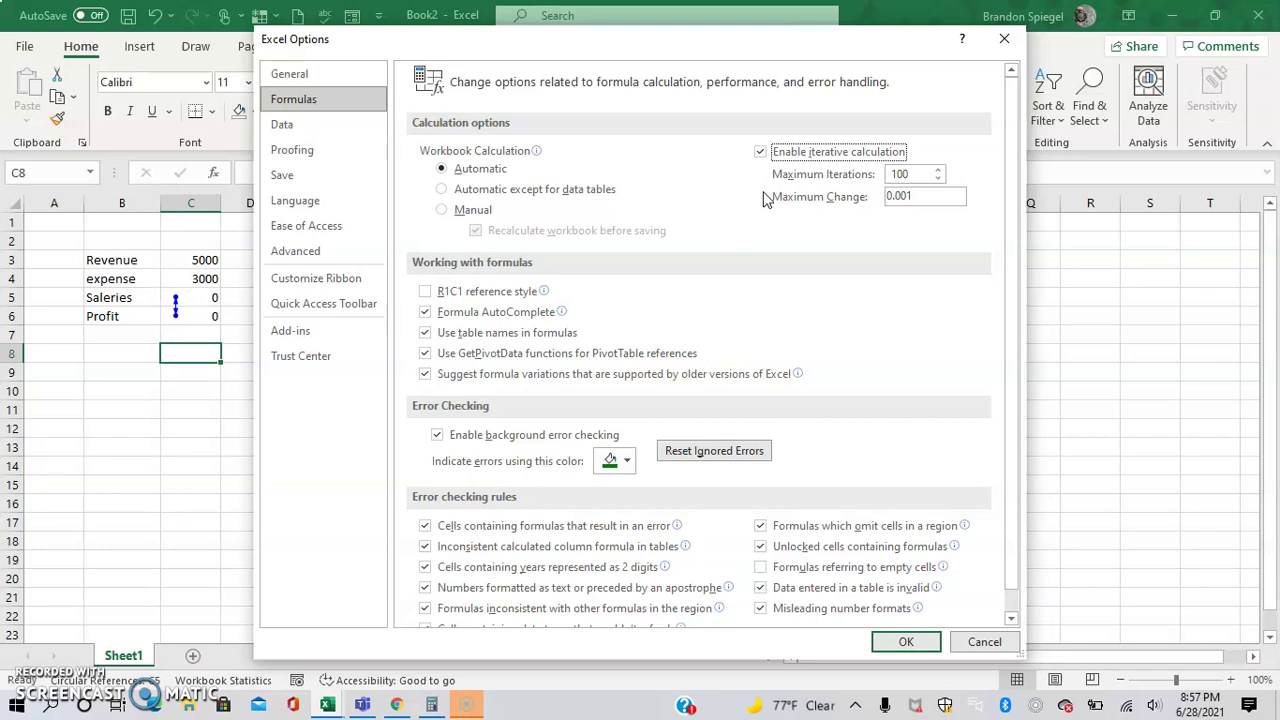
pyautogui.click(905, 641)
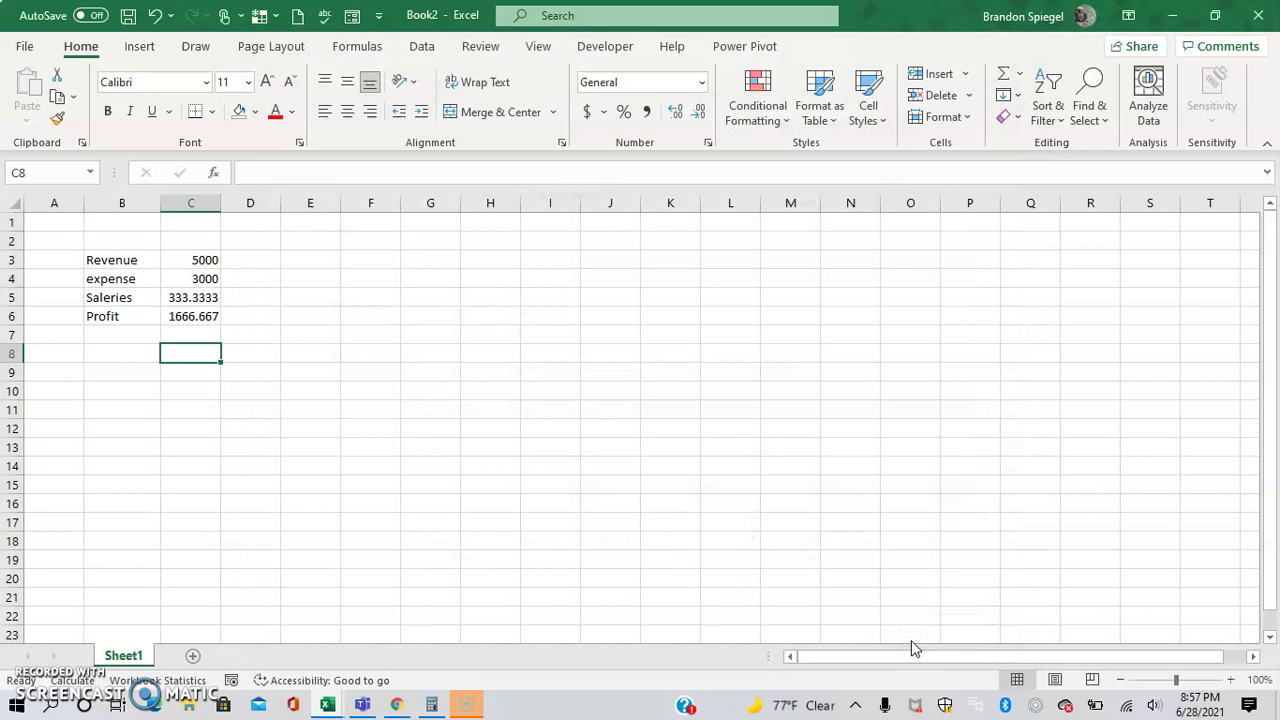
# Step: Trace the dependents and precedents of the Saleries formula in C5
pyautogui.press('Up')
pyautogui.press('Up')
pyautogui.press('Up')
pyautogui.press('Up')
pyautogui.press('Down')
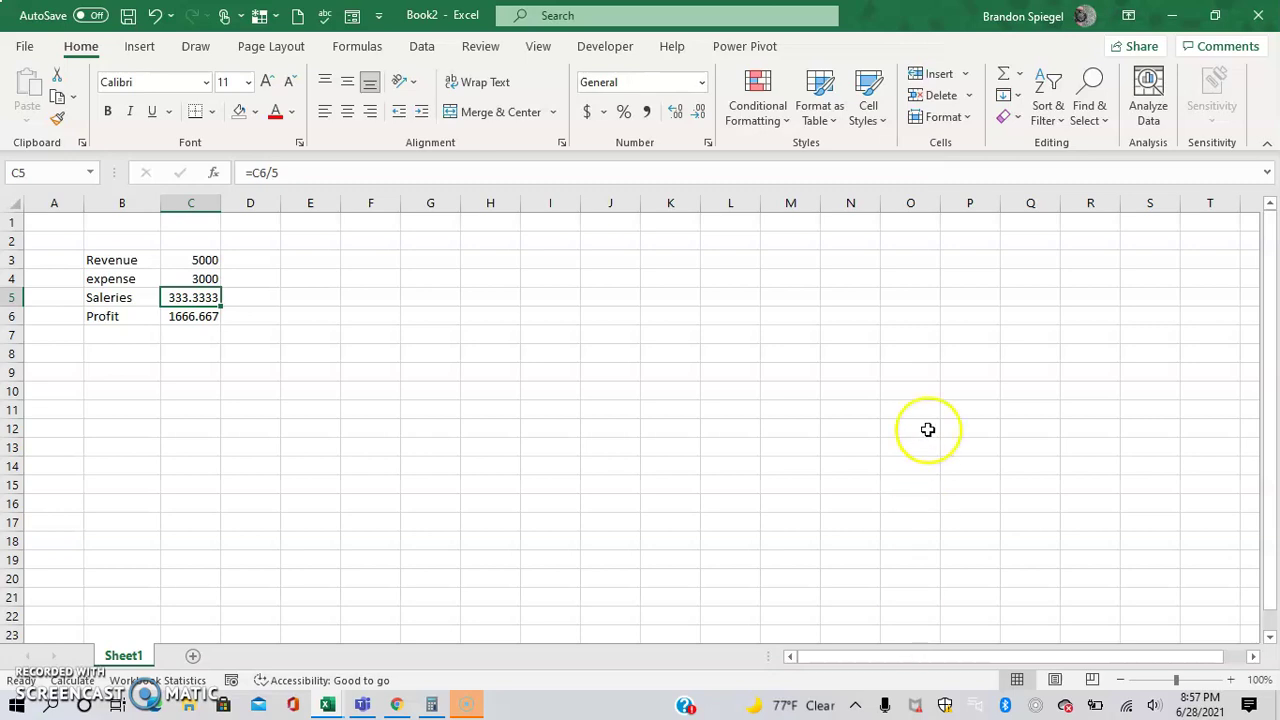
pyautogui.click(377, 50)
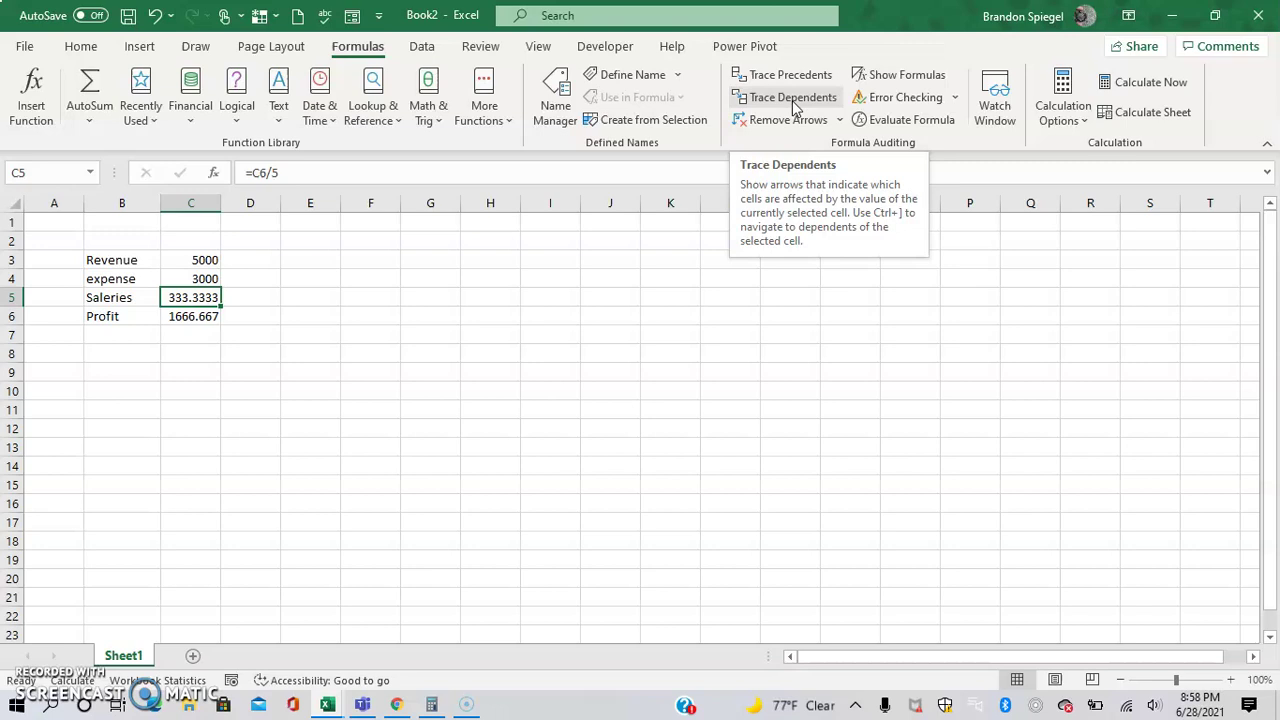
pyautogui.click(793, 103)
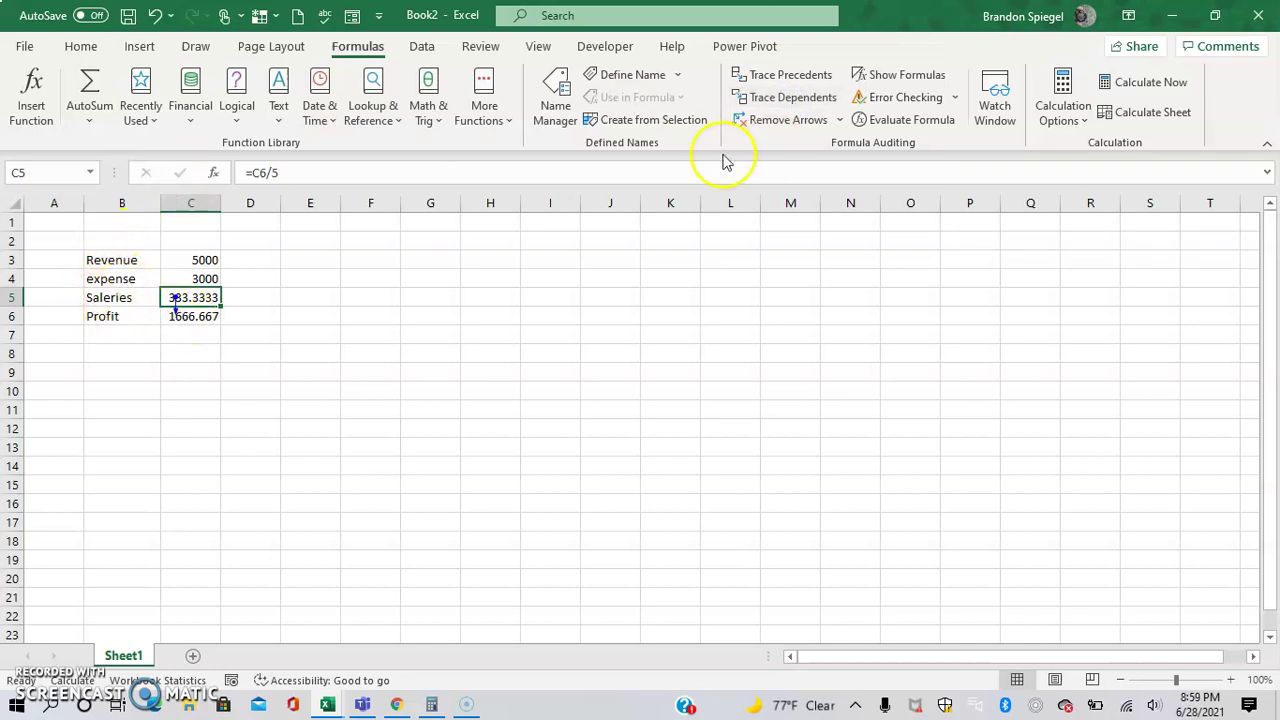
pyautogui.click(806, 85)
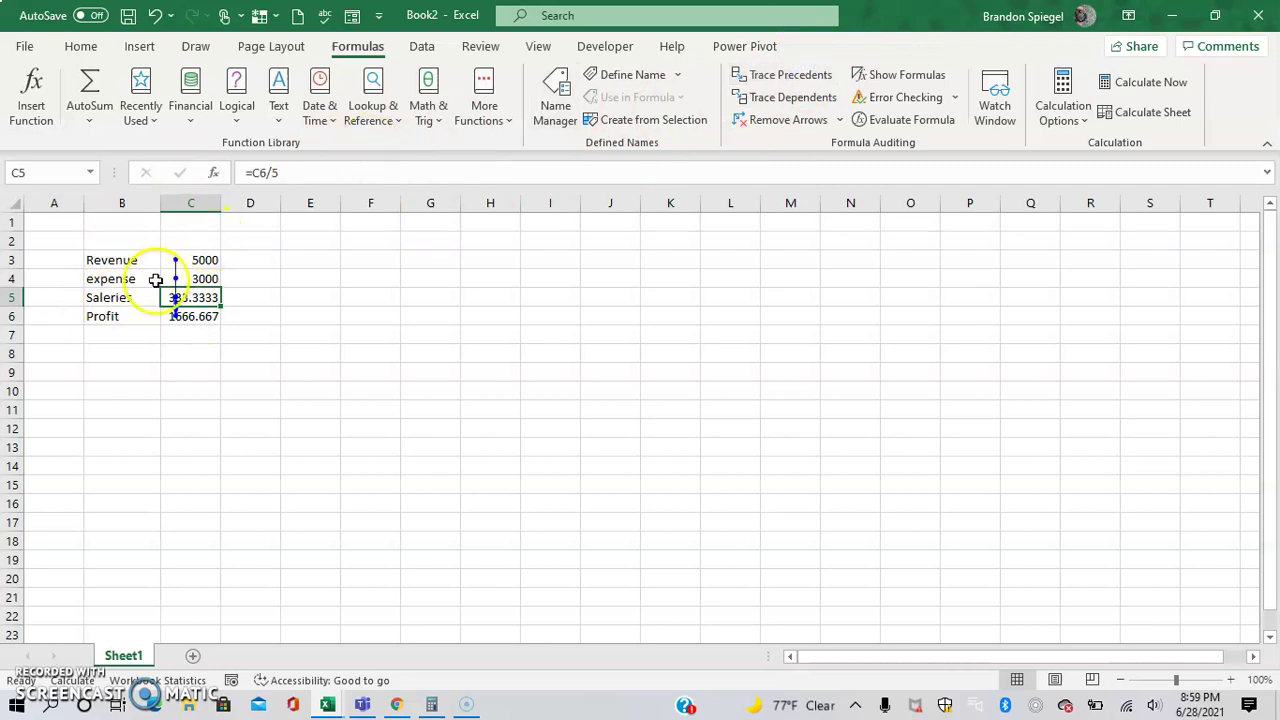
# Step: Remove the existing trace arrows and trace the precedents of C5 again through two levels
pyautogui.click(766, 120)
pyautogui.click(773, 80)
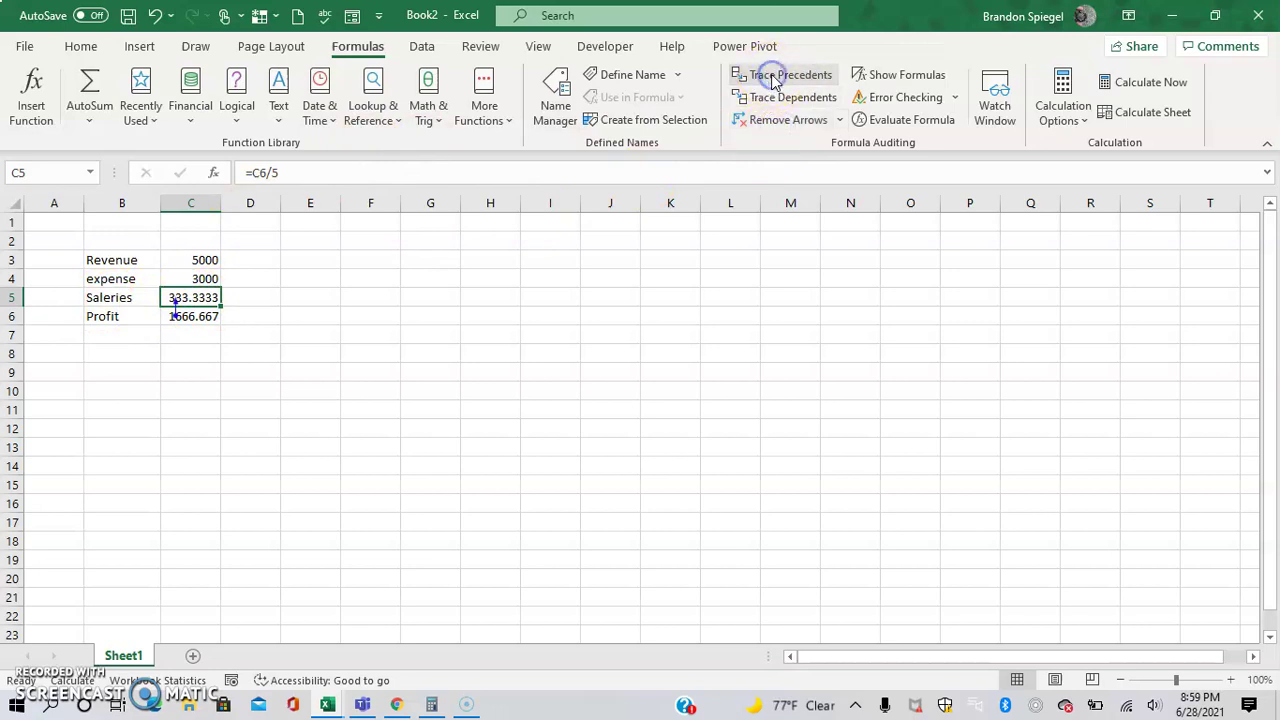
pyautogui.click(772, 78)
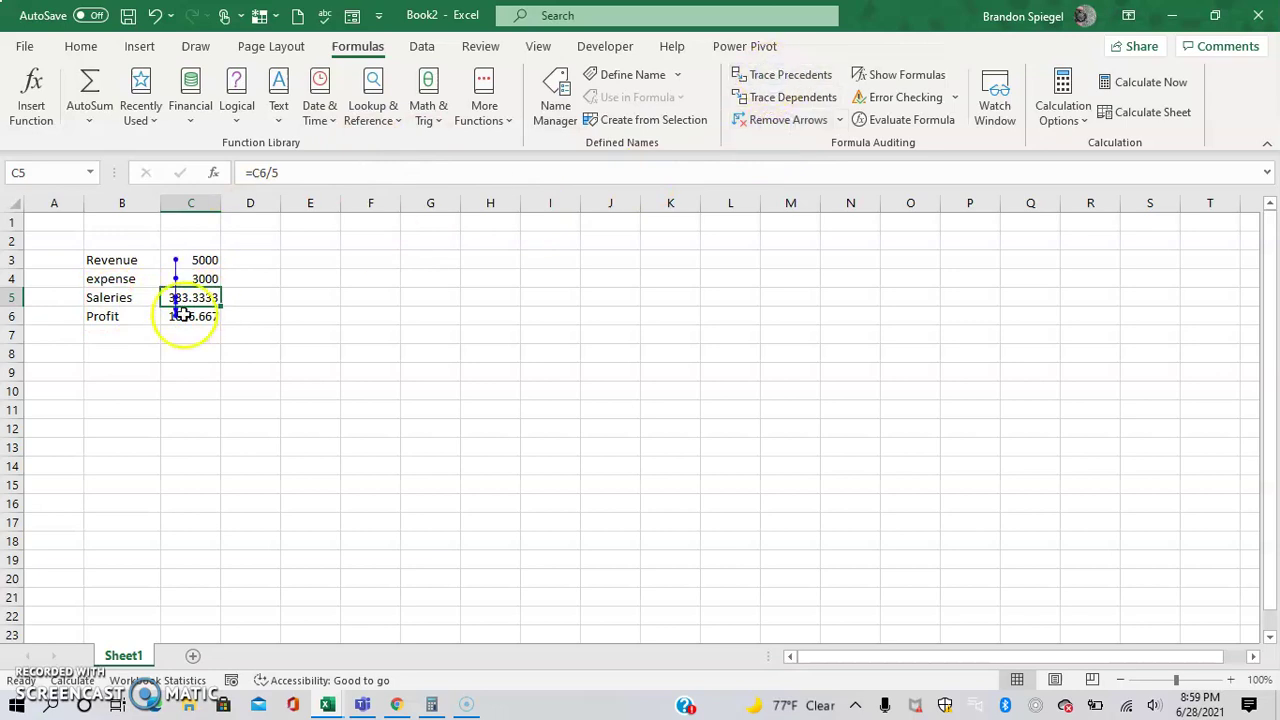